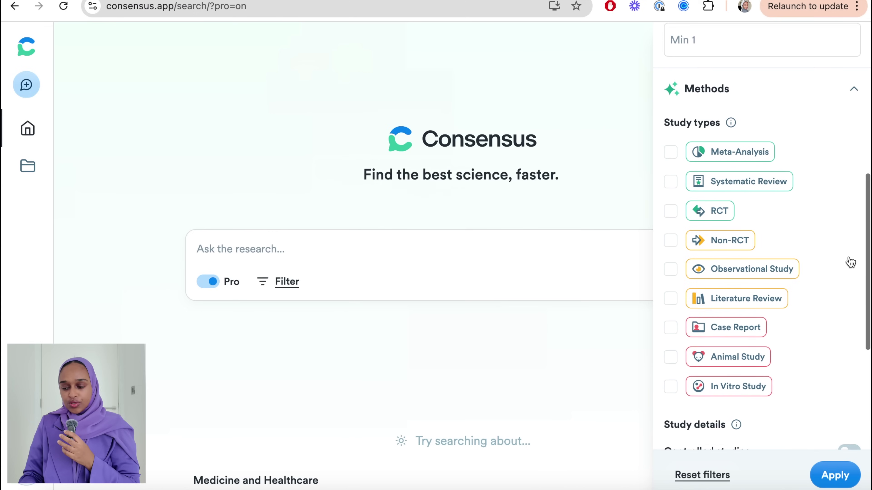
Look through the search filters, covering study types, study details and the SJR journal quartile ratings
{"action": "scroll", "coordinate": [805, 143], "scroll_direction": "down", "scroll_amount": 1}
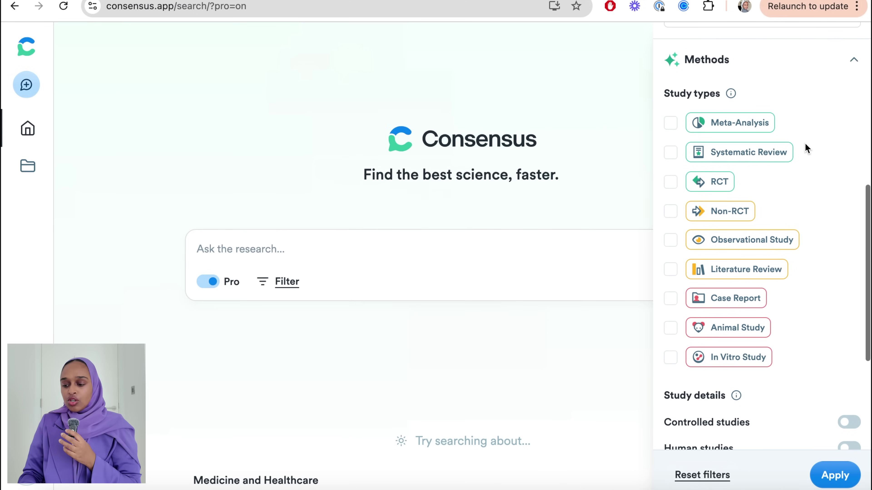
{"action": "mouse_move", "coordinate": [737, 123]}
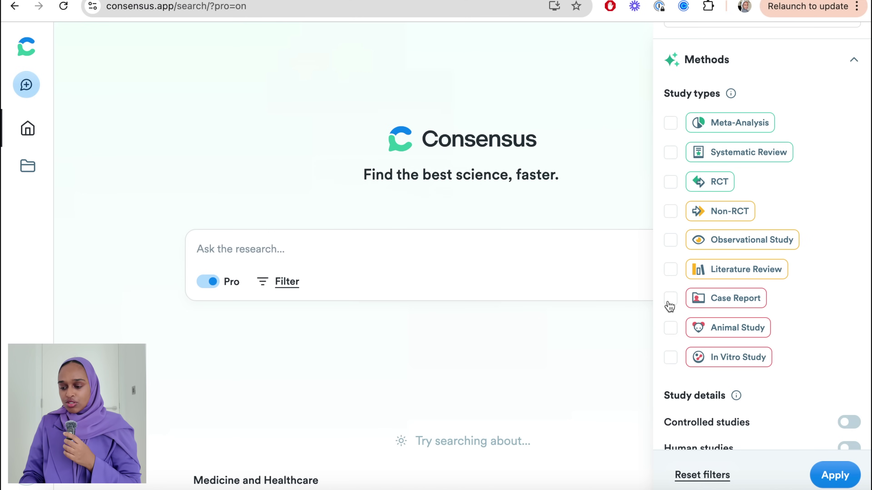
{"action": "scroll", "coordinate": [669, 312], "scroll_direction": "down", "scroll_amount": 10}
{"action": "left_click", "coordinate": [724, 179]}
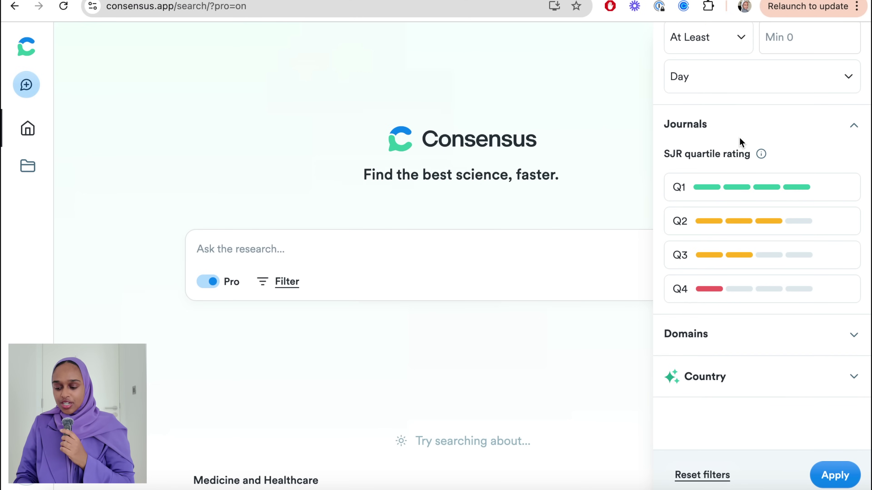
{"action": "scroll", "coordinate": [744, 141], "scroll_direction": "up", "scroll_amount": 5}
{"action": "scroll", "coordinate": [765, 266], "scroll_direction": "down", "scroll_amount": 5}
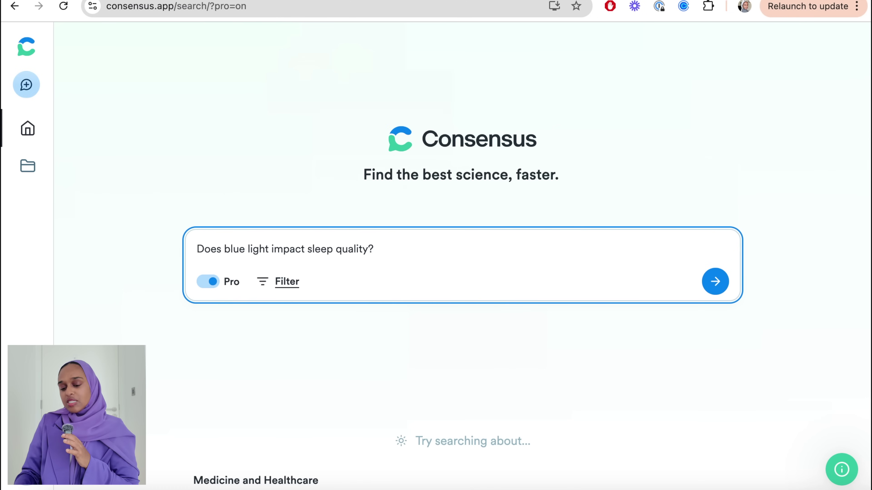
Search with Pro on for "Does blue light impact sleep quality?" and examine the Consensus Meter's answer breakdown
{"action": "key", "text": "Return"}
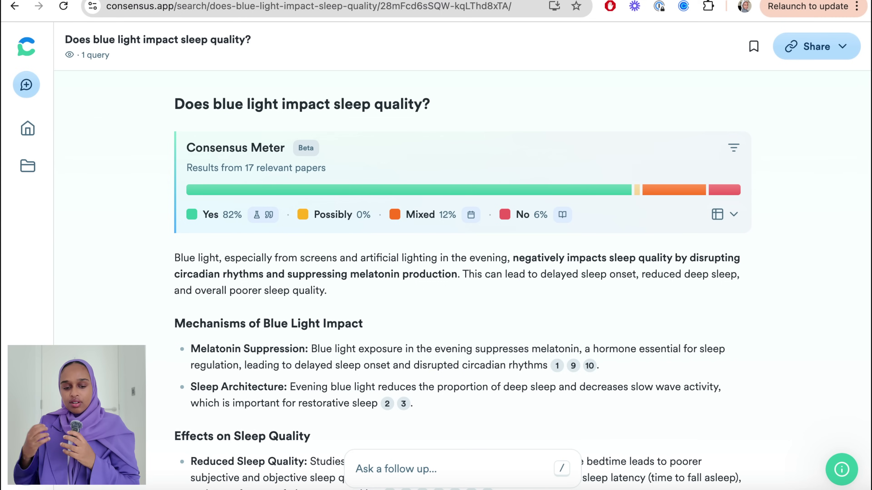
{"action": "triple_click", "coordinate": [200, 215]}
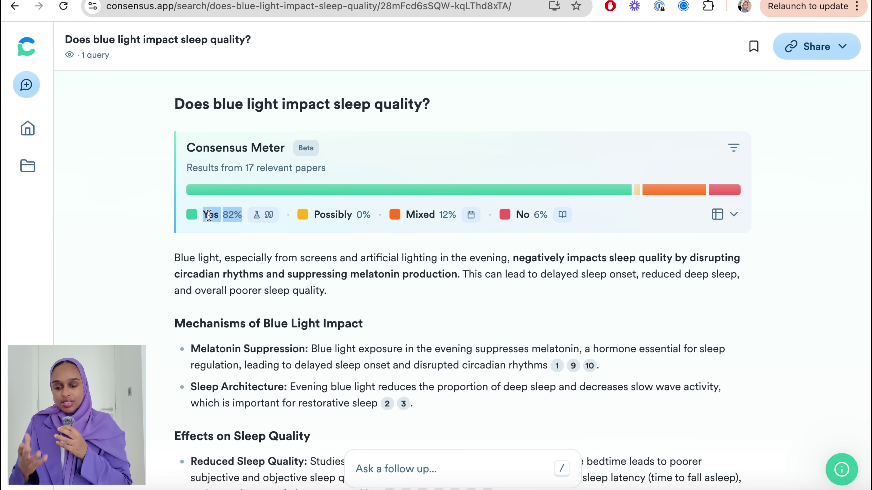
{"action": "left_click", "coordinate": [209, 216]}
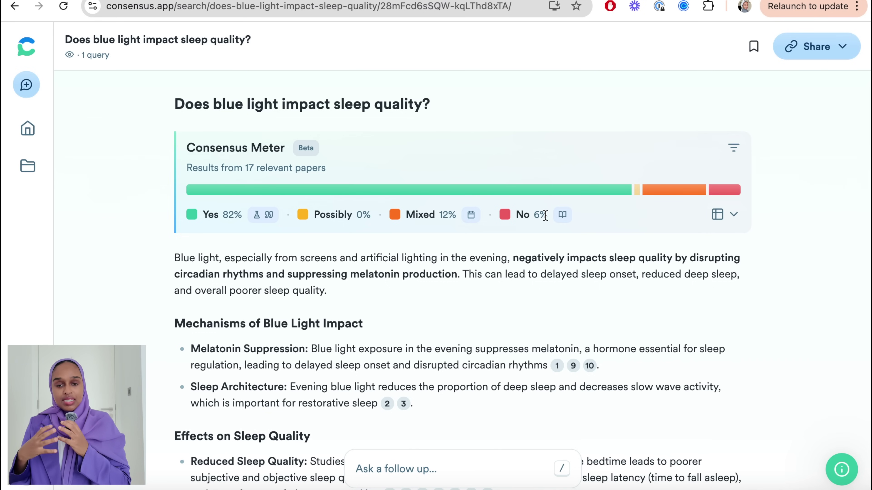
{"action": "mouse_move", "coordinate": [675, 192]}
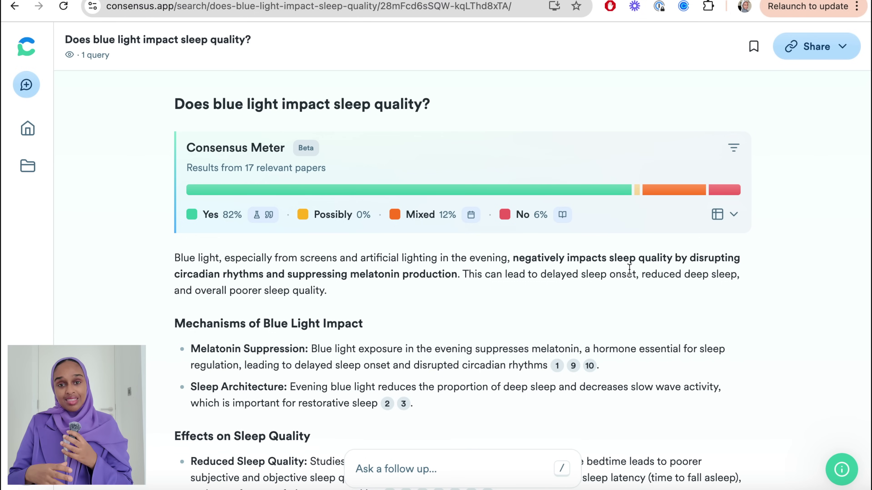
Read the answer's sections on mechanisms, sleep quality effects, mitigation strategies and additional considerations, checking a source citation under Melatonin Suppression
{"action": "scroll", "coordinate": [629, 269], "scroll_direction": "down", "scroll_amount": 3}
{"action": "mouse_move", "coordinate": [574, 257]}
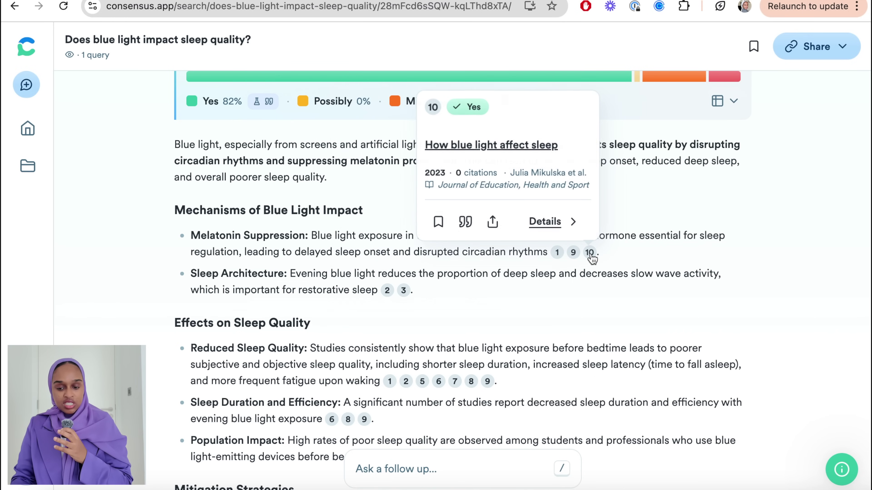
{"action": "scroll", "coordinate": [591, 258], "scroll_direction": "down", "scroll_amount": 5}
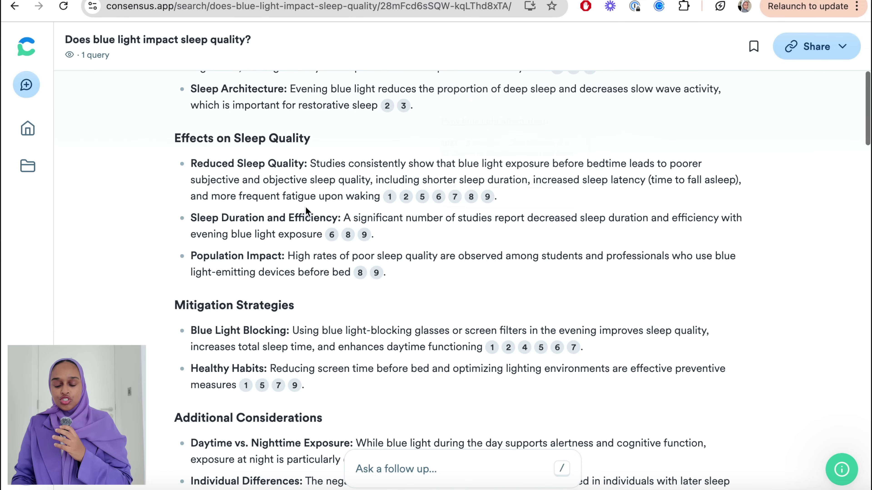
{"action": "scroll", "coordinate": [302, 232], "scroll_direction": "down", "scroll_amount": 1}
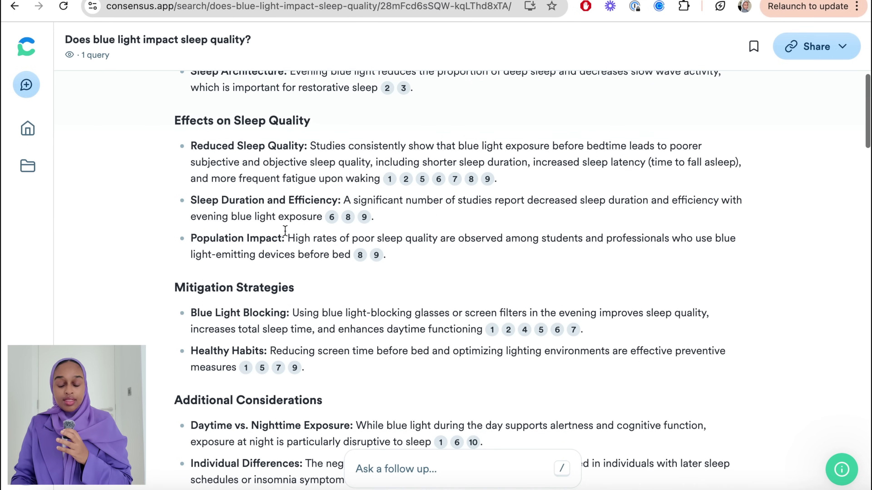
{"action": "scroll", "coordinate": [304, 281], "scroll_direction": "down", "scroll_amount": 3}
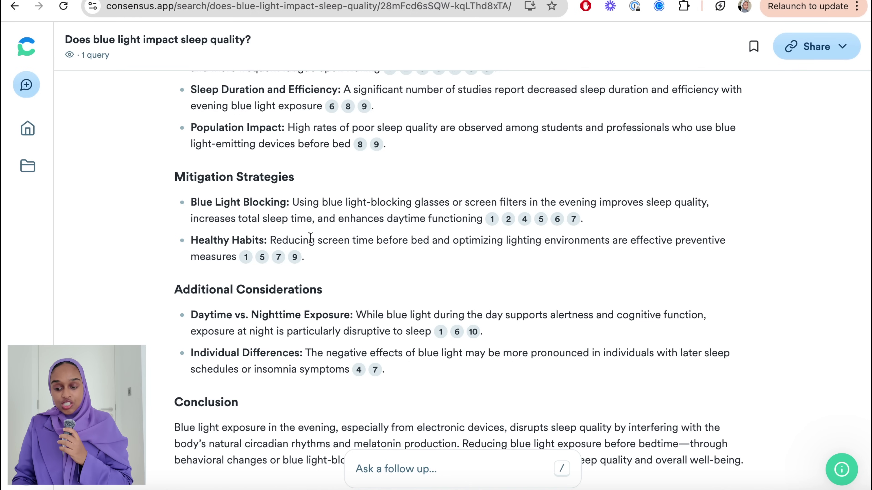
{"action": "scroll", "coordinate": [321, 257], "scroll_direction": "down", "scroll_amount": 2}
{"action": "scroll", "coordinate": [356, 298], "scroll_direction": "up", "scroll_amount": 9}
{"action": "scroll", "coordinate": [377, 292], "scroll_direction": "up", "scroll_amount": 7}
{"action": "scroll", "coordinate": [408, 326], "scroll_direction": "down", "scroll_amount": 4}
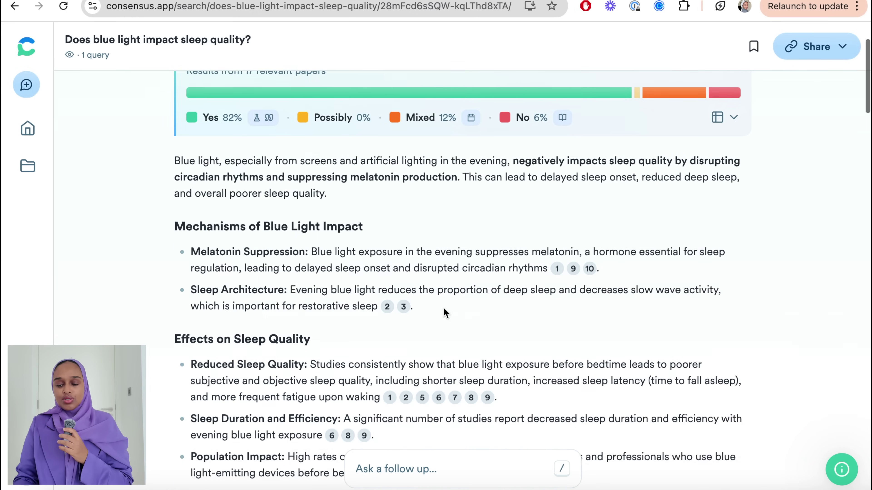
Examine the save-to-list options for the first paper cited under Melatonin Suppression, without saving it
{"action": "mouse_move", "coordinate": [557, 273]}
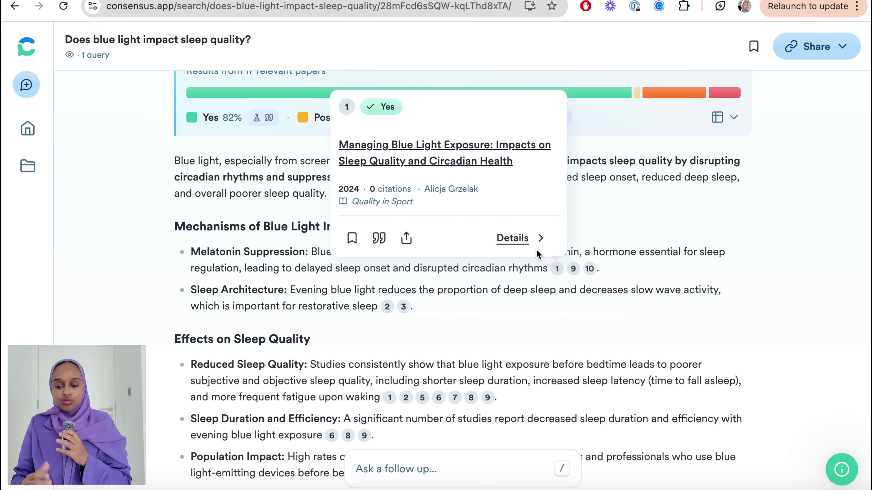
{"action": "left_click", "coordinate": [352, 238]}
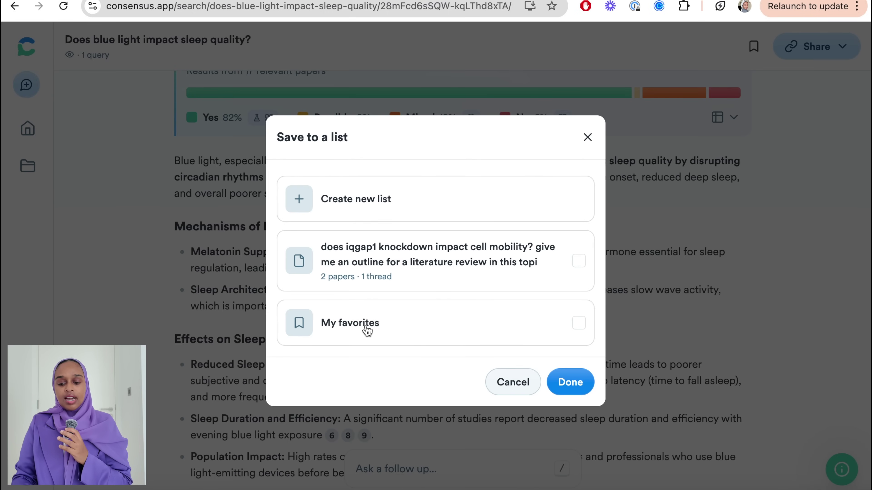
{"action": "left_click", "coordinate": [511, 384]}
Review the conclusion, suggested follow-ups and results list, checking the Yes or No prediction label on individual papers
{"action": "scroll", "coordinate": [458, 281], "scroll_direction": "down", "scroll_amount": 1}
{"action": "scroll", "coordinate": [457, 282], "scroll_direction": "up", "scroll_amount": 5}
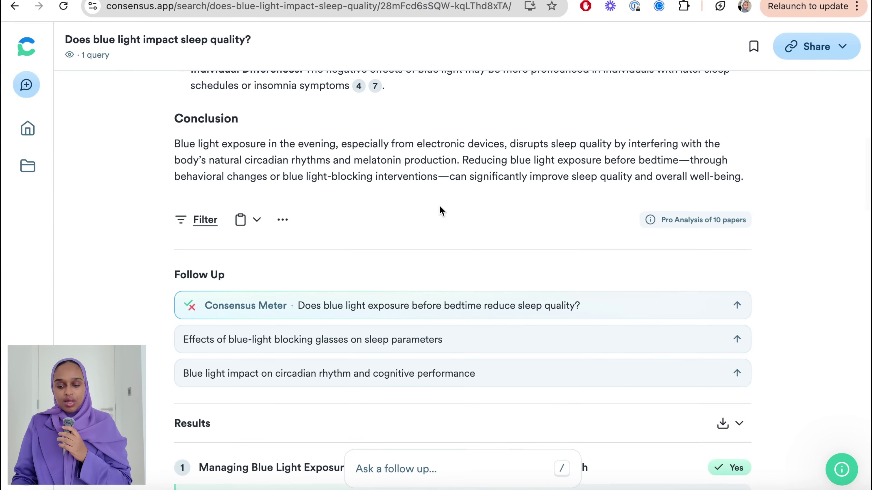
{"action": "scroll", "coordinate": [442, 235], "scroll_direction": "down", "scroll_amount": 1}
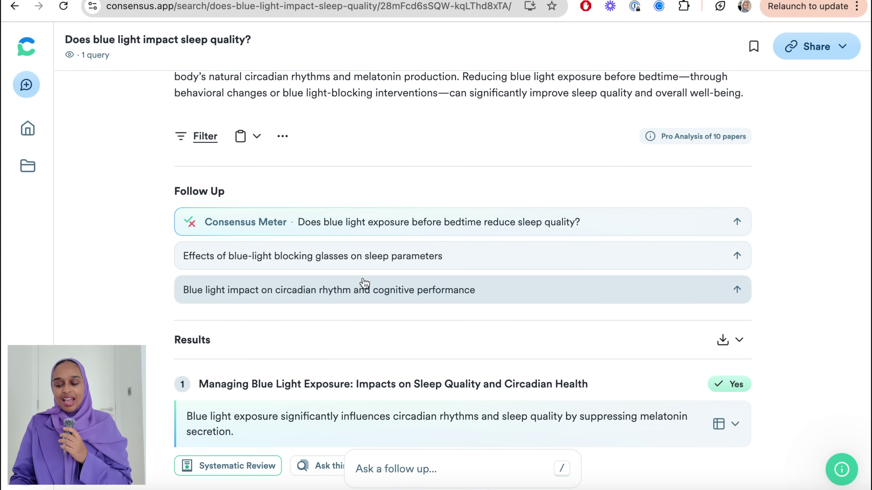
{"action": "scroll", "coordinate": [364, 284], "scroll_direction": "down", "scroll_amount": 6}
{"action": "scroll", "coordinate": [356, 221], "scroll_direction": "down", "scroll_amount": 1}
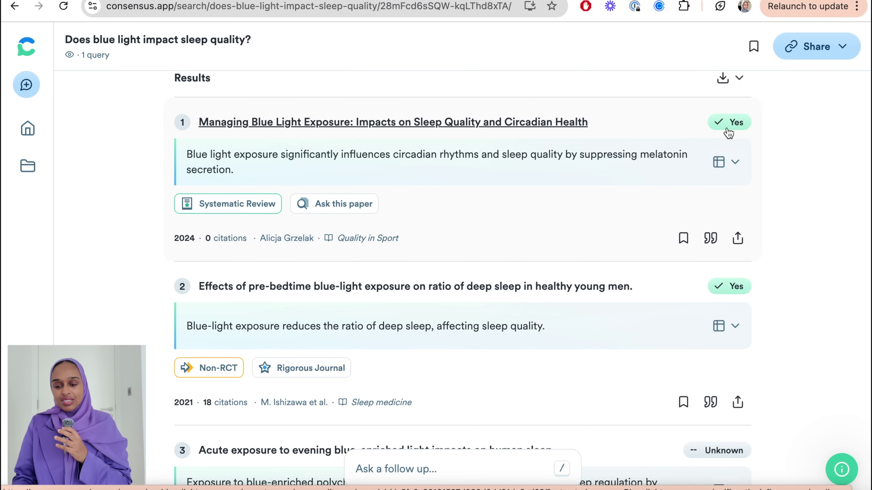
{"action": "mouse_move", "coordinate": [733, 124]}
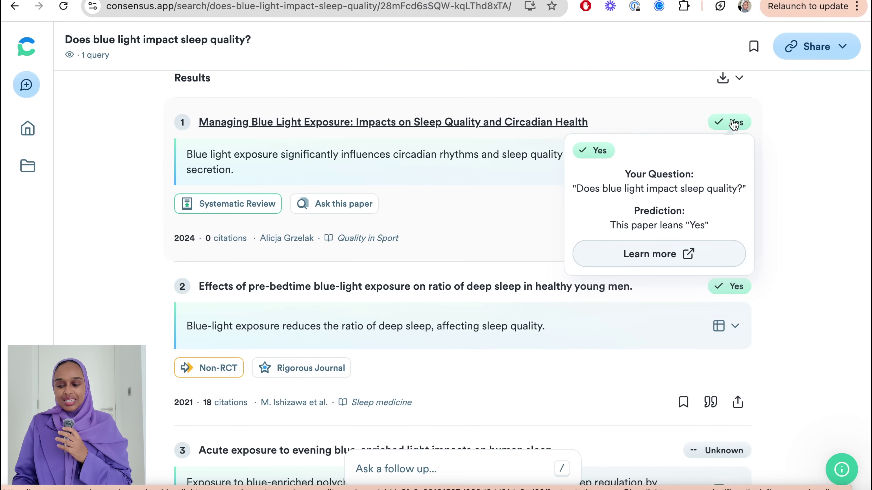
{"action": "scroll", "coordinate": [702, 210], "scroll_direction": "down", "scroll_amount": 10}
{"action": "mouse_move", "coordinate": [740, 167]}
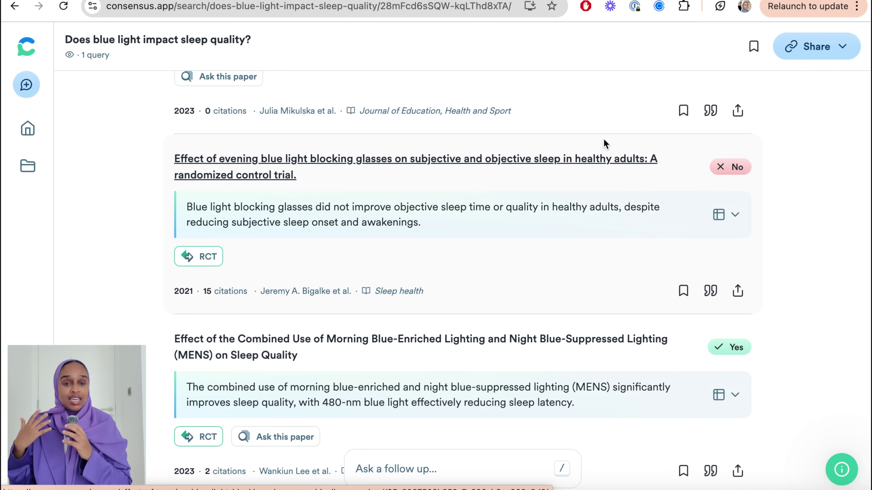
View the save-to-list options for the blue light blocking glasses RCT without saving, and check the following paper's prediction
{"action": "left_click", "coordinate": [684, 291]}
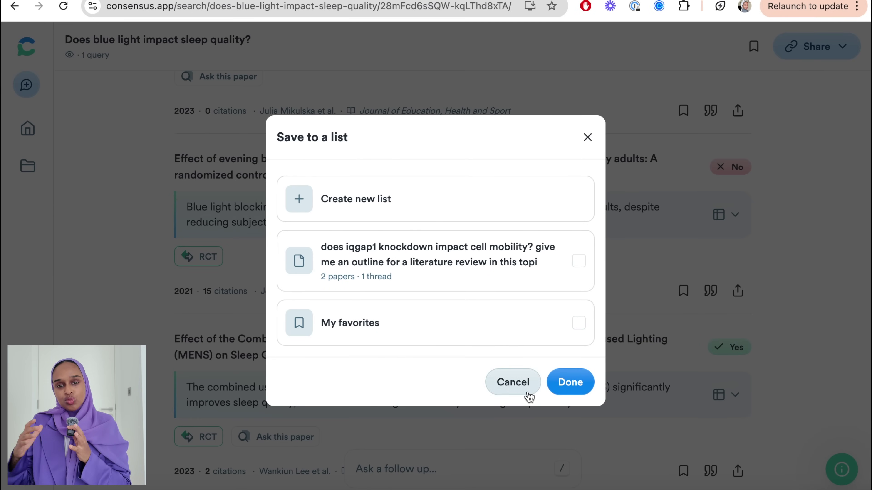
{"action": "left_click", "coordinate": [524, 383]}
{"action": "scroll", "coordinate": [727, 355], "scroll_direction": "down", "scroll_amount": 1}
{"action": "mouse_move", "coordinate": [721, 315]}
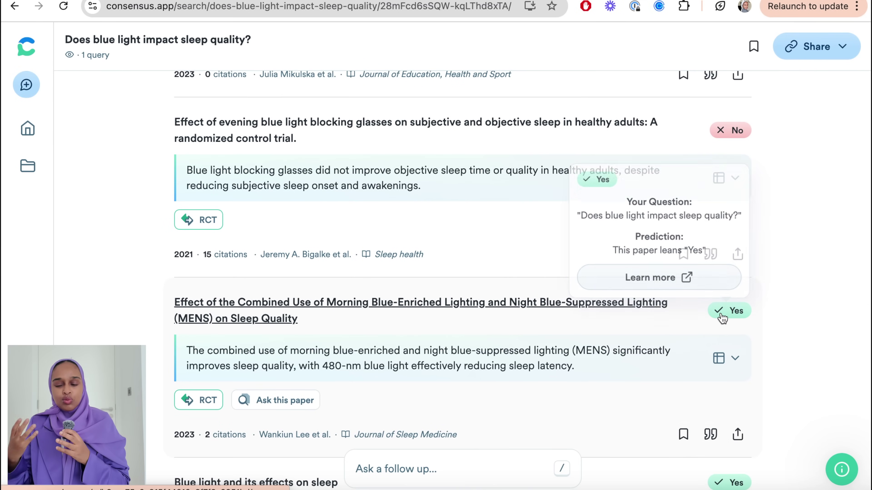
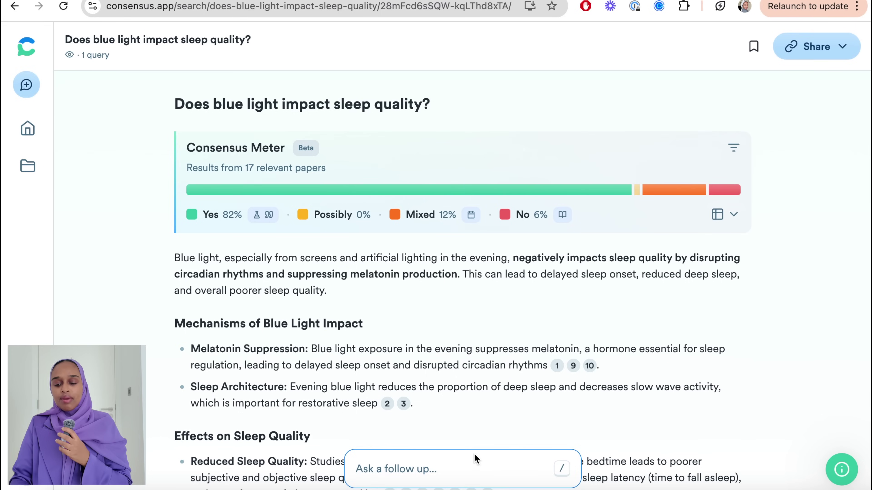
Ask the follow-up question "is this effect stronger in adults or teenagers?" in the blue light thread
{"action": "left_click", "coordinate": [451, 468]}
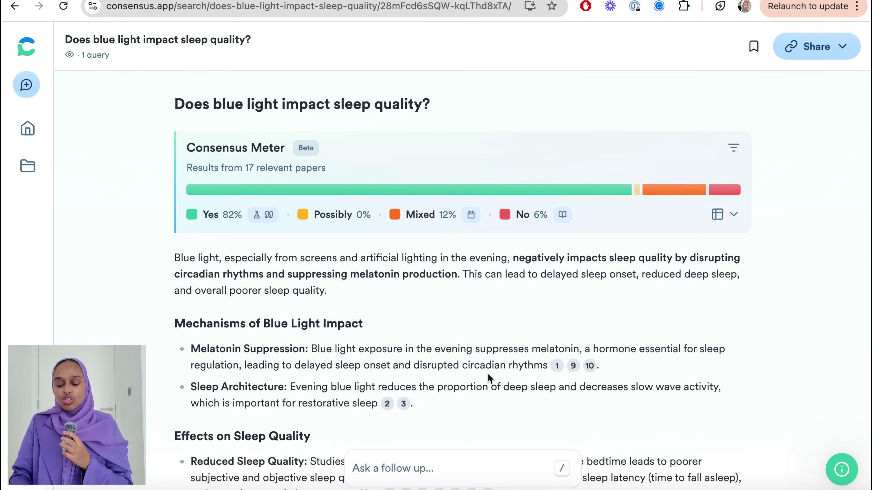
{"action": "scroll", "coordinate": [488, 373], "scroll_direction": "down", "scroll_amount": 15}
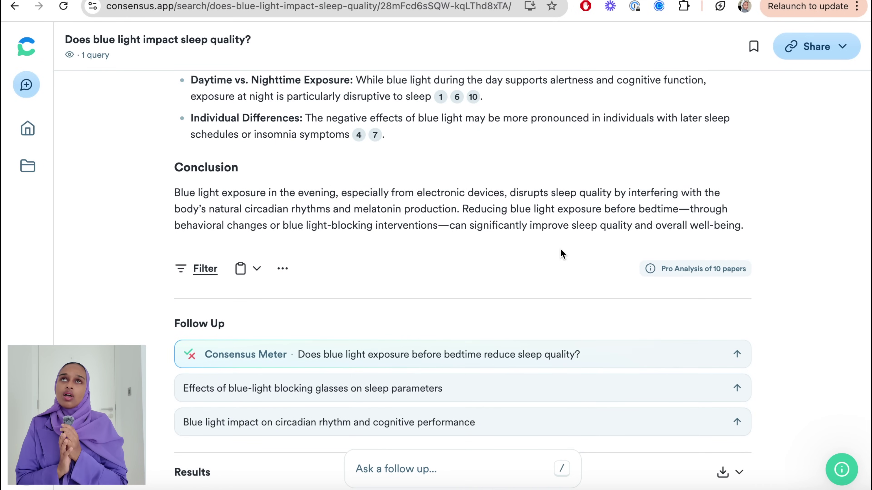
{"action": "scroll", "coordinate": [562, 254], "scroll_direction": "down", "scroll_amount": 1}
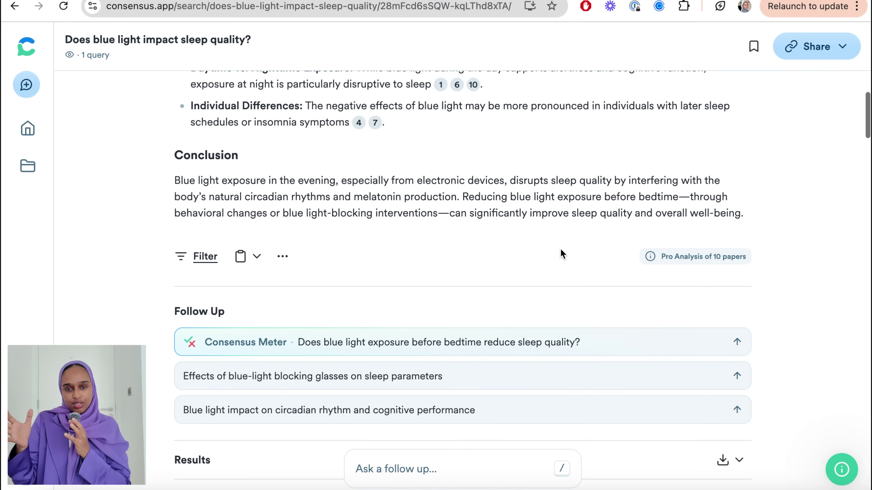
{"action": "type", "text": "/"}
{"action": "type", "text": "is this effect stronger in adults or"}
{"action": "type", "text": "teenagers?"}
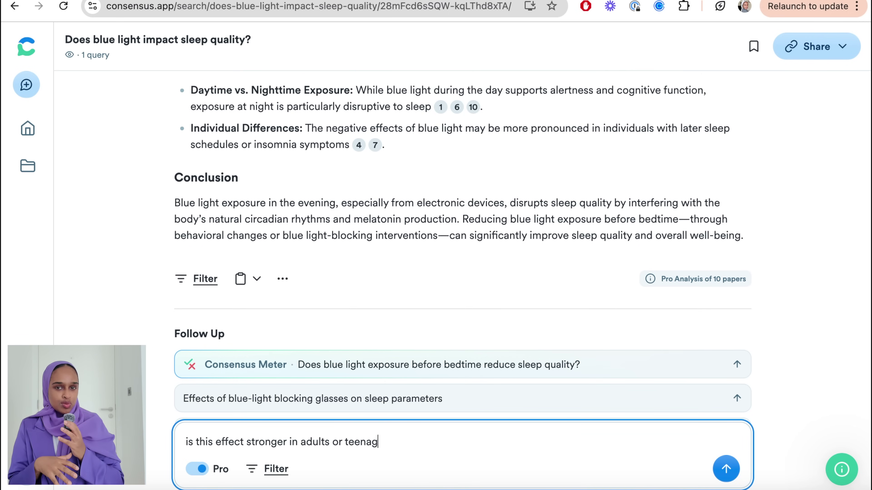
{"action": "key", "text": "Return"}
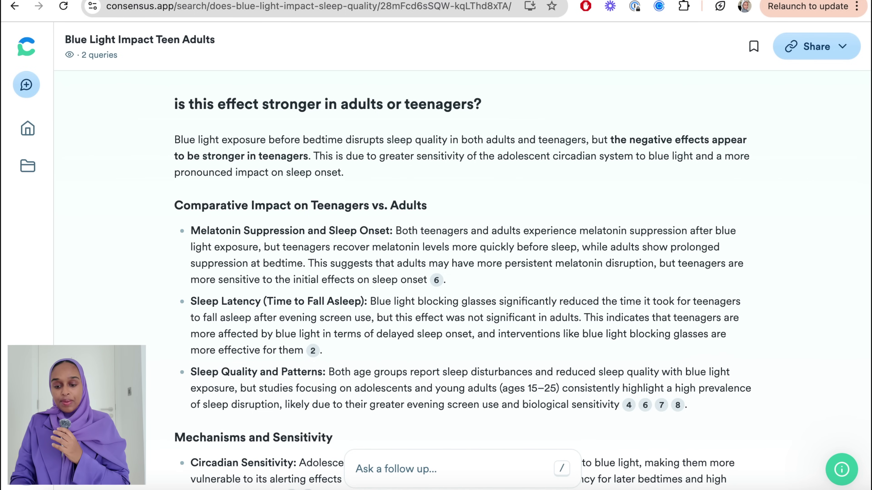
Read the follow-up answer comparing teenagers and adults, including the cited sources, the mechanisms section and the conclusion
{"action": "left_click_drag", "start_coordinate": [379, 156], "coordinate": [528, 160]}
{"action": "left_click", "coordinate": [588, 160]}
{"action": "scroll", "coordinate": [588, 161], "scroll_direction": "down", "scroll_amount": 2}
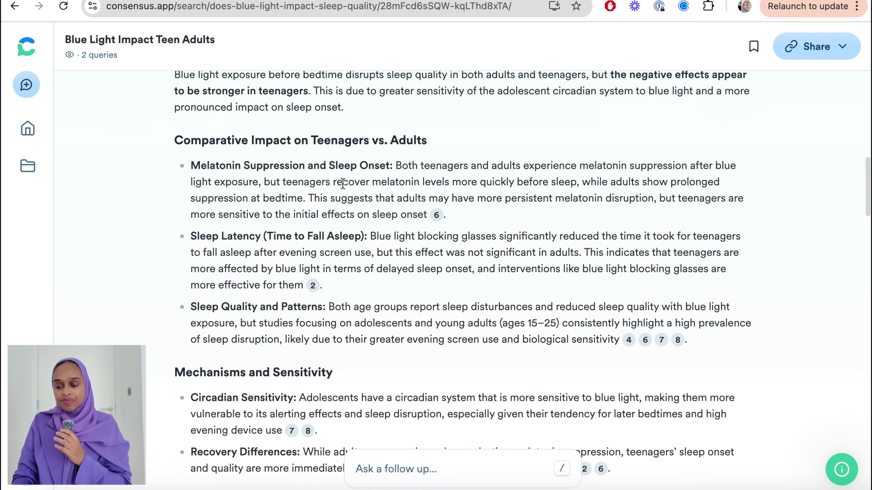
{"action": "scroll", "coordinate": [587, 196], "scroll_direction": "down", "scroll_amount": 1}
{"action": "scroll", "coordinate": [392, 211], "scroll_direction": "down", "scroll_amount": 2}
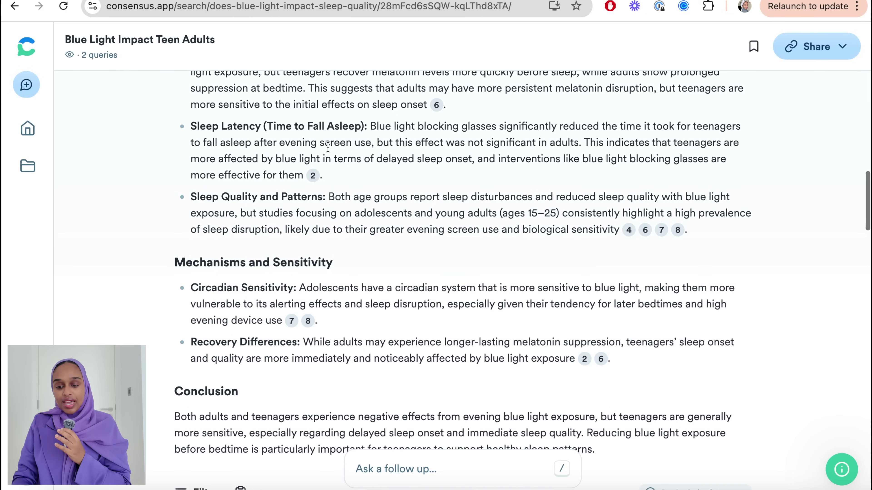
{"action": "scroll", "coordinate": [387, 213], "scroll_direction": "down", "scroll_amount": 2}
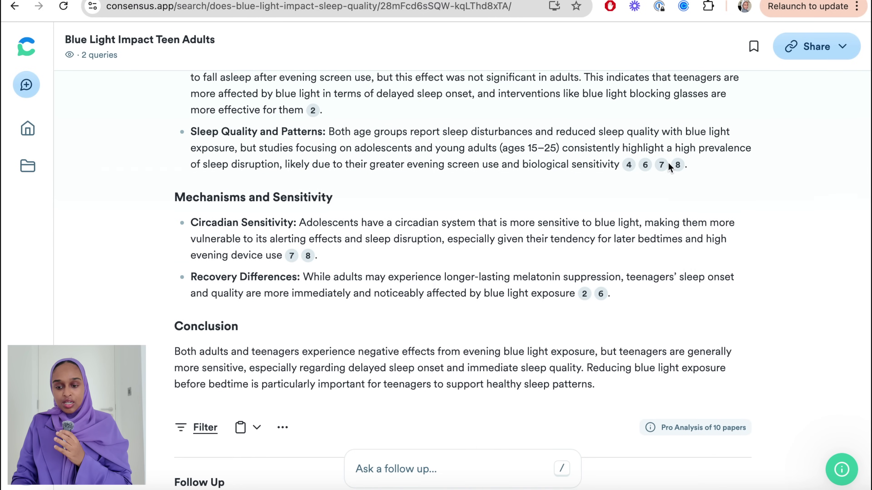
{"action": "scroll", "coordinate": [661, 172], "scroll_direction": "down", "scroll_amount": 2}
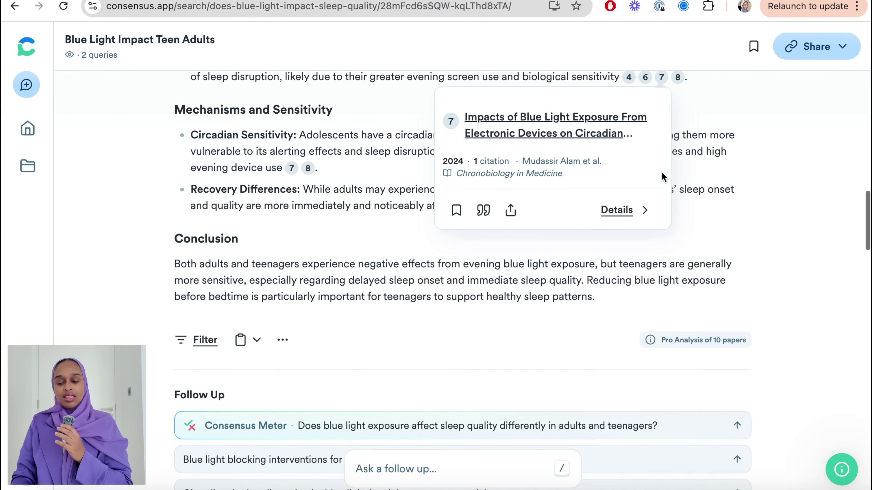
{"action": "triple_click", "coordinate": [340, 280]}
{"action": "left_click", "coordinate": [377, 309]}
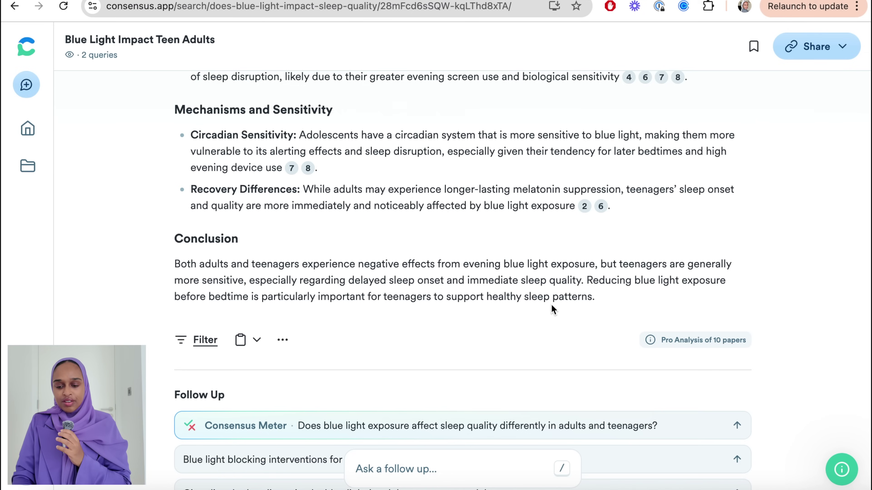
Look through the suggested follow-ups and results list for the teenager comparison, and open the follow-up question field
{"action": "scroll", "coordinate": [552, 306], "scroll_direction": "down", "scroll_amount": 5}
{"action": "scroll", "coordinate": [551, 307], "scroll_direction": "down", "scroll_amount": 2}
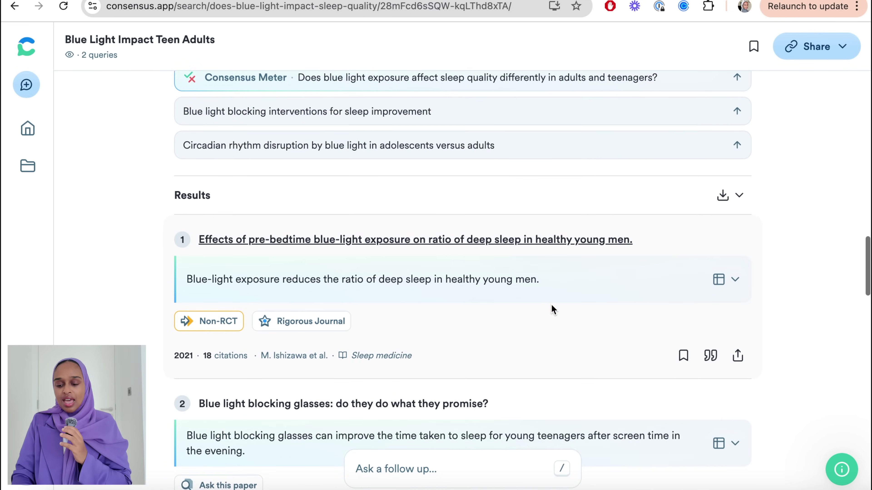
{"action": "scroll", "coordinate": [448, 222], "scroll_direction": "down", "scroll_amount": 15}
{"action": "left_click", "coordinate": [435, 470]}
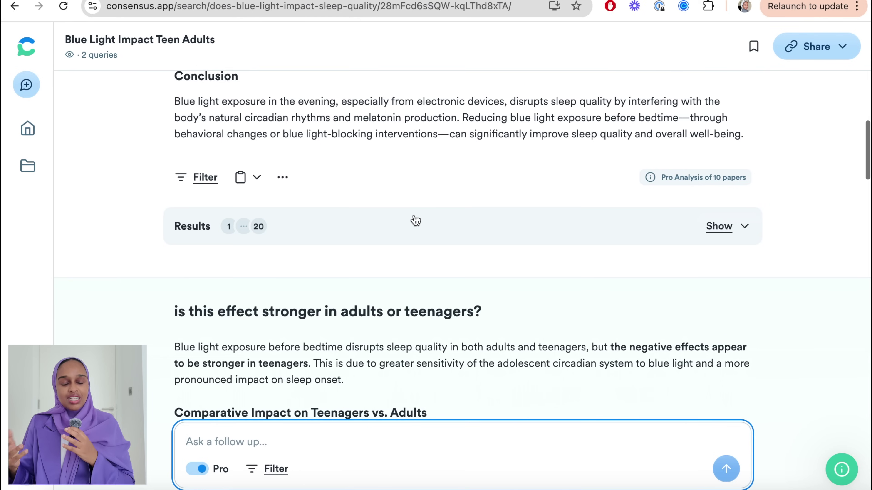
Review the blue light thread from the Consensus Meter answer through the papers listed for the adults-versus-teenagers follow-up
{"action": "scroll", "coordinate": [414, 220], "scroll_direction": "up", "scroll_amount": 15}
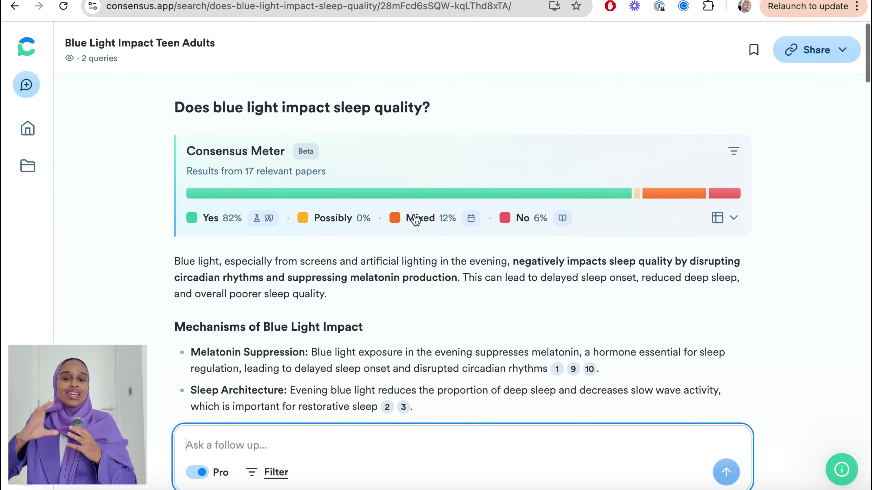
{"action": "scroll", "coordinate": [422, 288], "scroll_direction": "down", "scroll_amount": 10}
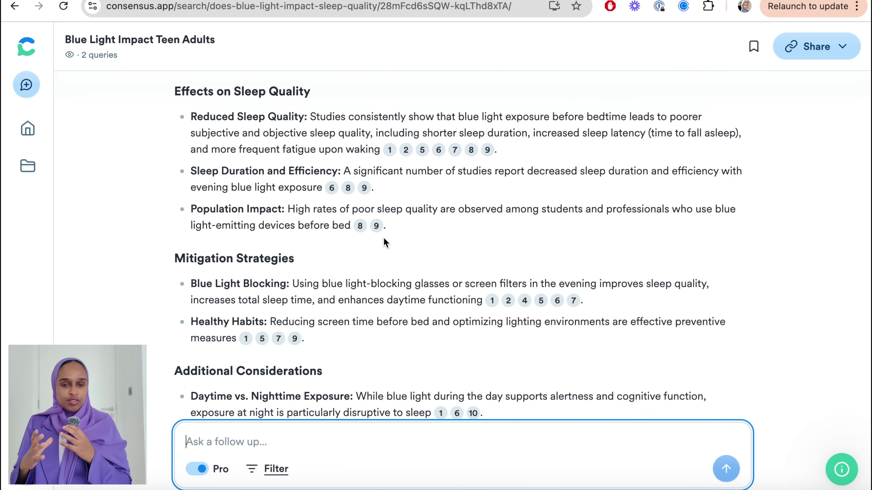
{"action": "scroll", "coordinate": [384, 238], "scroll_direction": "down", "scroll_amount": 10}
{"action": "scroll", "coordinate": [400, 293], "scroll_direction": "down", "scroll_amount": 15}
{"action": "scroll", "coordinate": [401, 292], "scroll_direction": "up", "scroll_amount": 5}
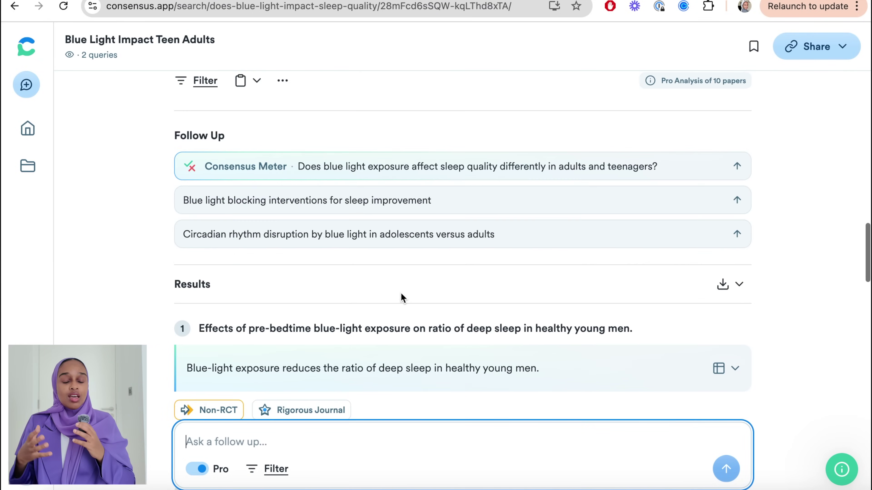
{"action": "scroll", "coordinate": [401, 293], "scroll_direction": "down", "scroll_amount": 3}
{"action": "scroll", "coordinate": [342, 263], "scroll_direction": "down", "scroll_amount": 10}
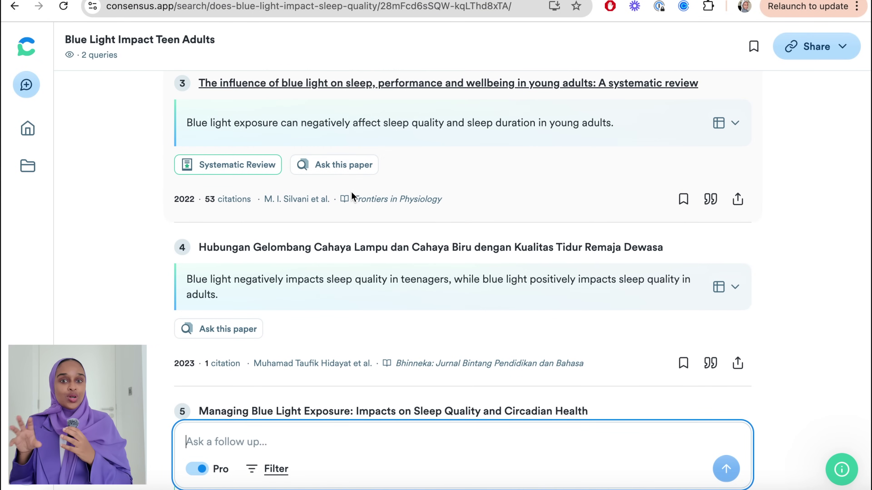
{"action": "scroll", "coordinate": [351, 193], "scroll_direction": "down", "scroll_amount": 2}
{"action": "scroll", "coordinate": [351, 196], "scroll_direction": "up", "scroll_amount": 8}
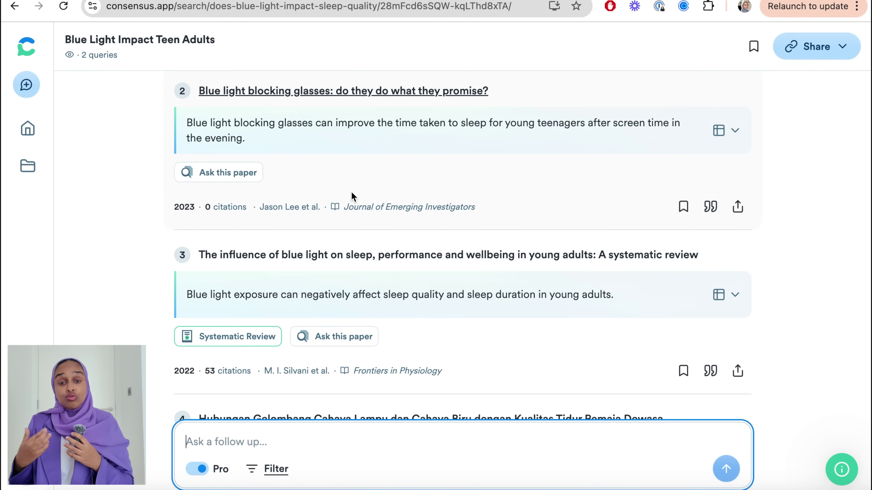
{"action": "scroll", "coordinate": [351, 193], "scroll_direction": "up", "scroll_amount": 1}
{"action": "scroll", "coordinate": [351, 192], "scroll_direction": "down", "scroll_amount": 1}
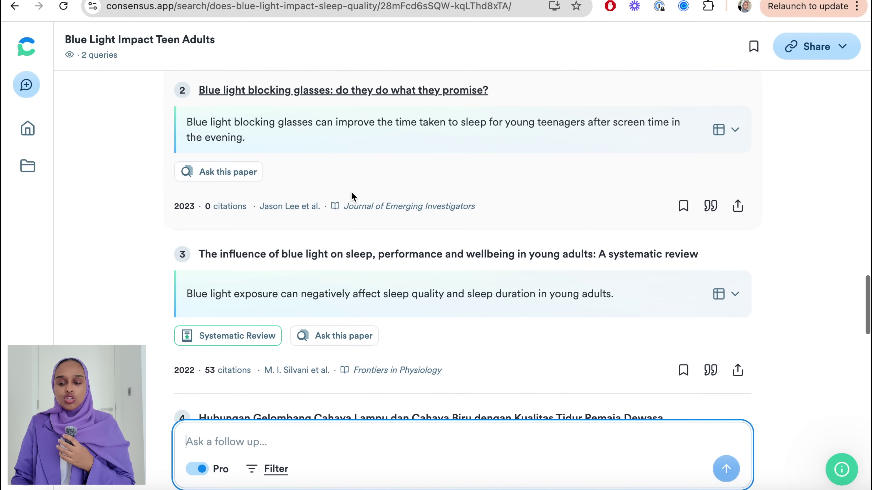
{"action": "scroll", "coordinate": [351, 195], "scroll_direction": "down", "scroll_amount": 2}
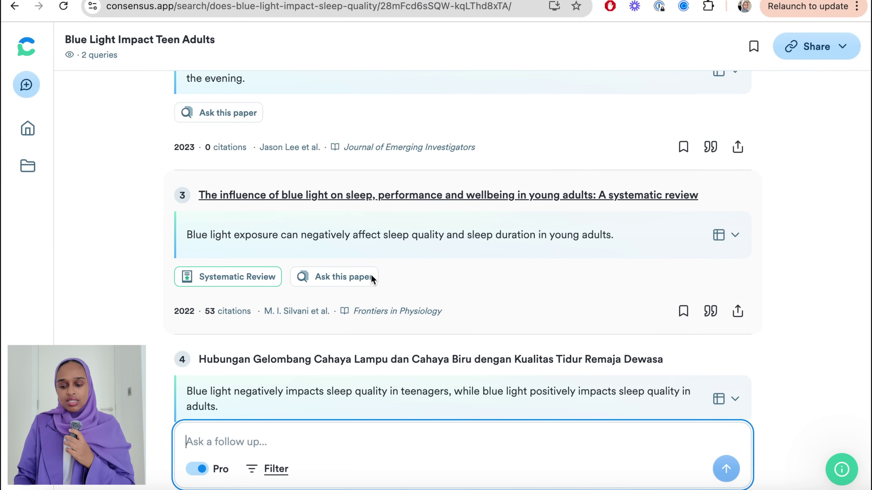
Open Ask Paper for the systematic review on blue light in young adults and request "Summarize the paper in a few sentences"
{"action": "mouse_move", "coordinate": [371, 277]}
{"action": "left_click", "coordinate": [351, 250]}
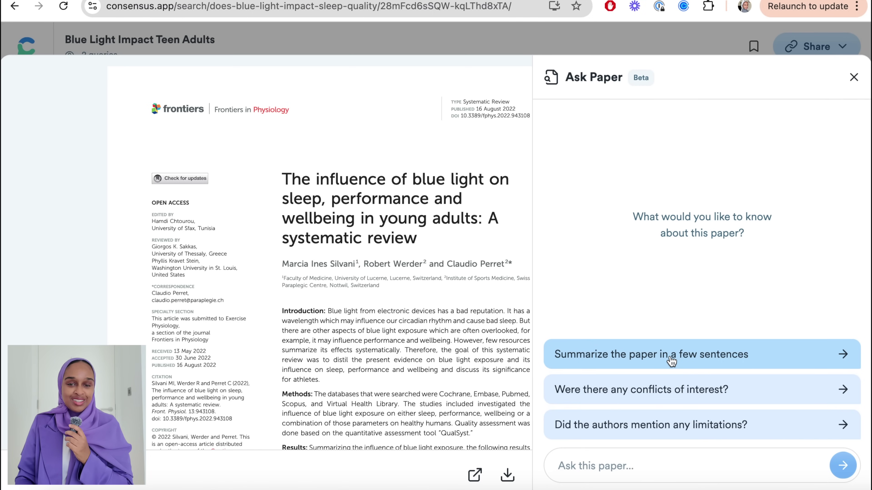
{"action": "left_click", "coordinate": [671, 361]}
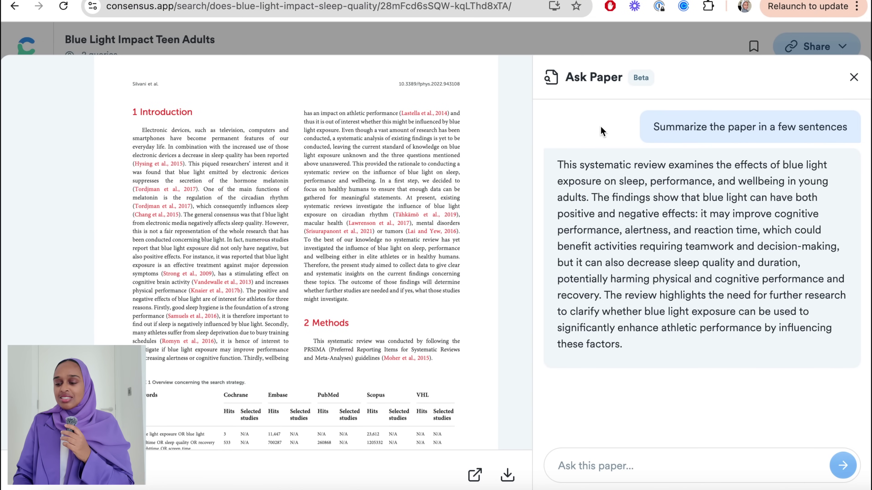
Examine the systematic review's full text and read its generated summary on cognitive performance, sleep quality and the need for further research
{"action": "scroll", "coordinate": [441, 236], "scroll_direction": "up", "scroll_amount": 10}
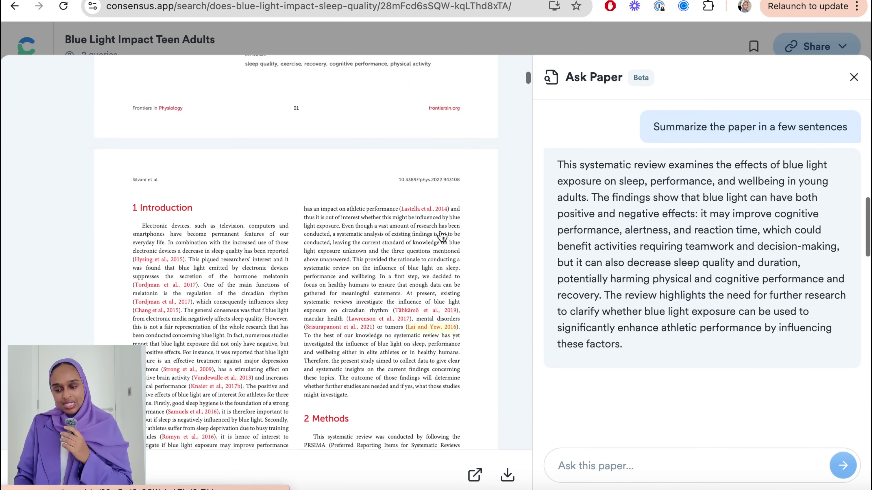
{"action": "scroll", "coordinate": [441, 235], "scroll_direction": "down", "scroll_amount": 10}
{"action": "scroll", "coordinate": [442, 236], "scroll_direction": "down", "scroll_amount": 20}
{"action": "triple_click", "coordinate": [749, 126]}
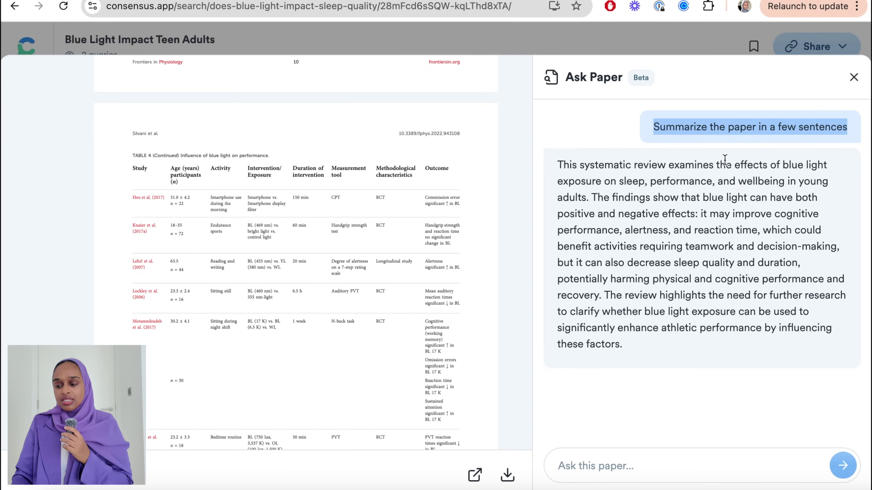
{"action": "left_click_drag", "start_coordinate": [737, 164], "coordinate": [743, 198]}
{"action": "left_click_drag", "start_coordinate": [675, 198], "coordinate": [729, 247]}
{"action": "left_click", "coordinate": [727, 252]}
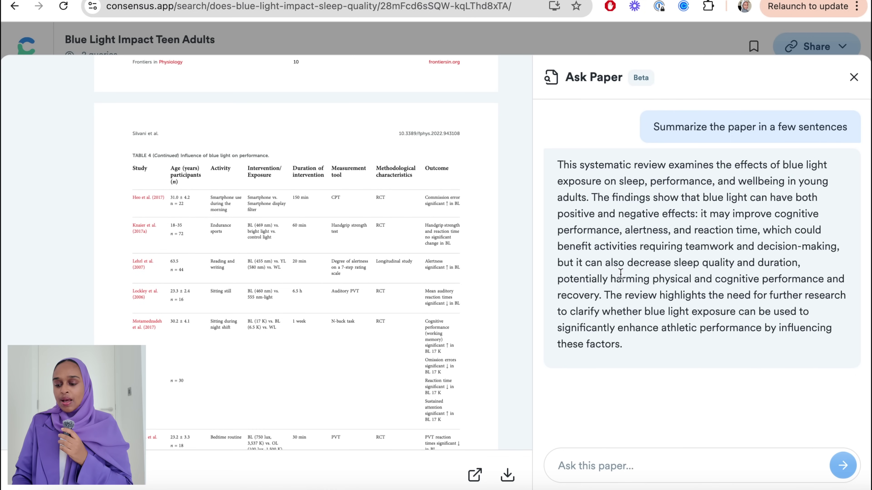
{"action": "left_click_drag", "start_coordinate": [612, 279], "coordinate": [633, 325]}
{"action": "left_click", "coordinate": [656, 261]}
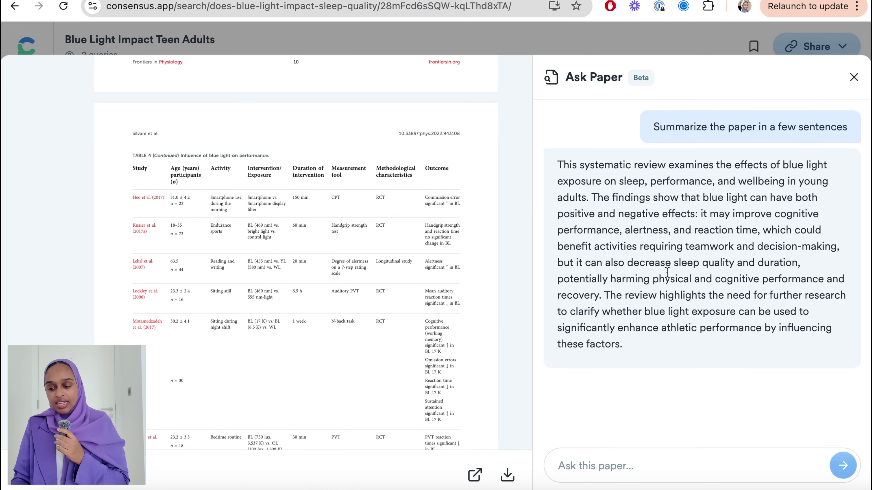
Ask the paper "what were the main methods used?" and examine the databases named in the answer
{"action": "left_click", "coordinate": [652, 466]}
{"action": "type", "text": "what were the main methods used?"}
{"action": "key", "text": "Return"}
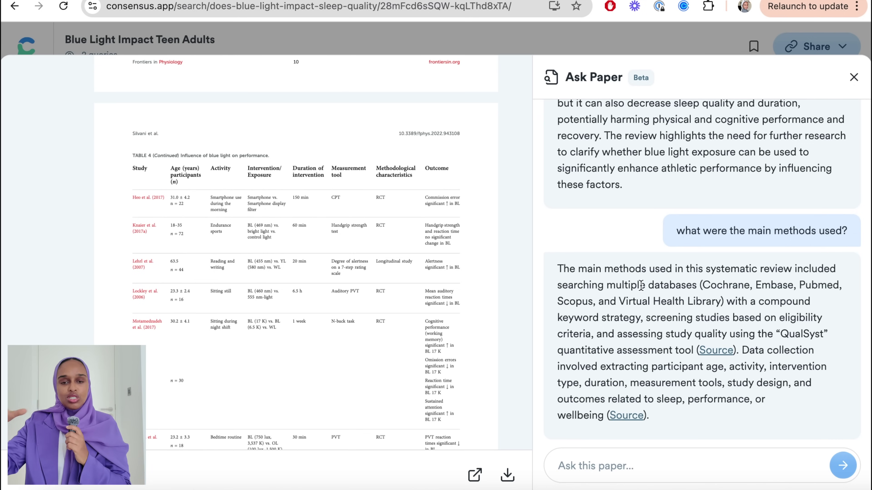
{"action": "left_click_drag", "start_coordinate": [607, 285], "coordinate": [697, 285]}
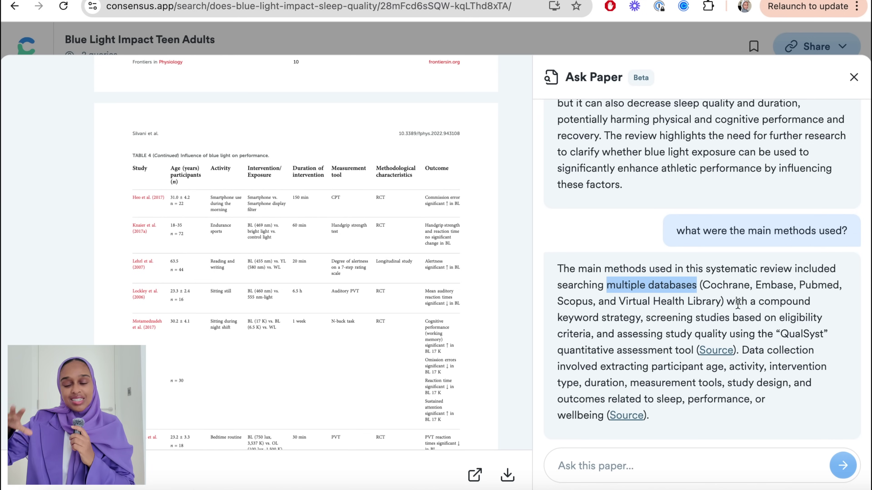
{"action": "left_click", "coordinate": [769, 292]}
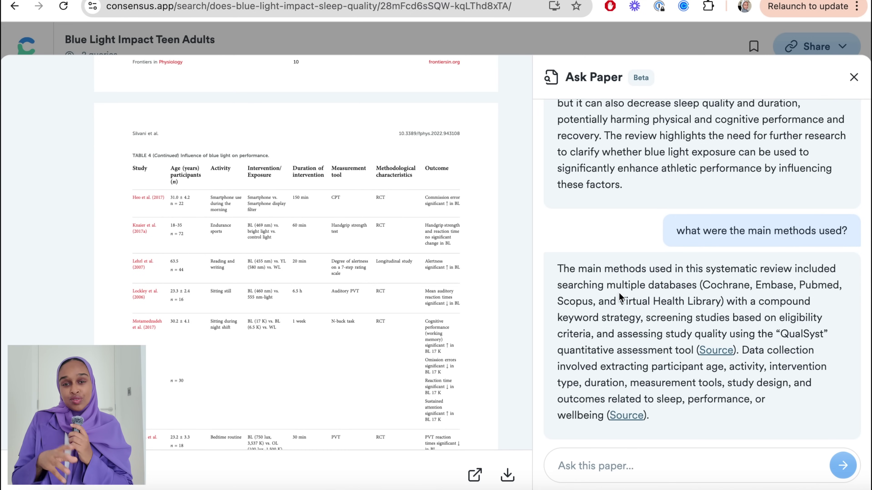
{"action": "left_click_drag", "start_coordinate": [607, 285], "coordinate": [698, 289]}
{"action": "left_click", "coordinate": [720, 296]}
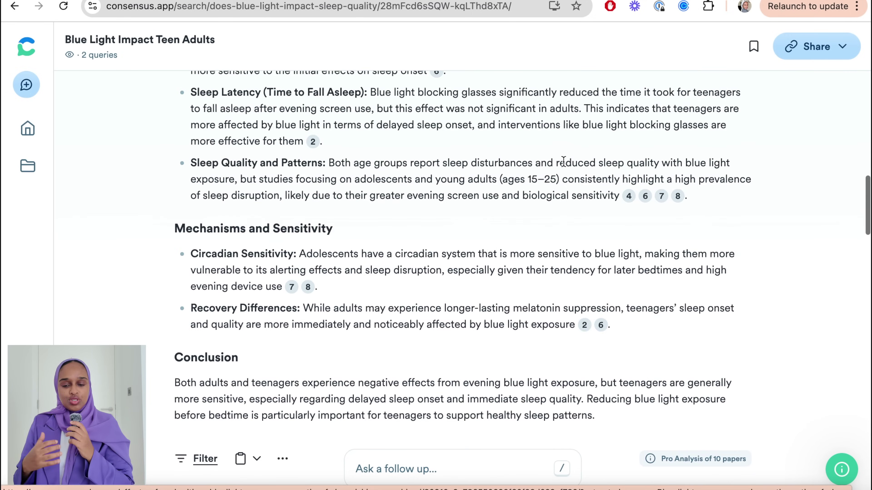
Review the sleep quality answer from the Consensus Meter down to the additional considerations section
{"action": "scroll", "coordinate": [563, 162], "scroll_direction": "up", "scroll_amount": 15}
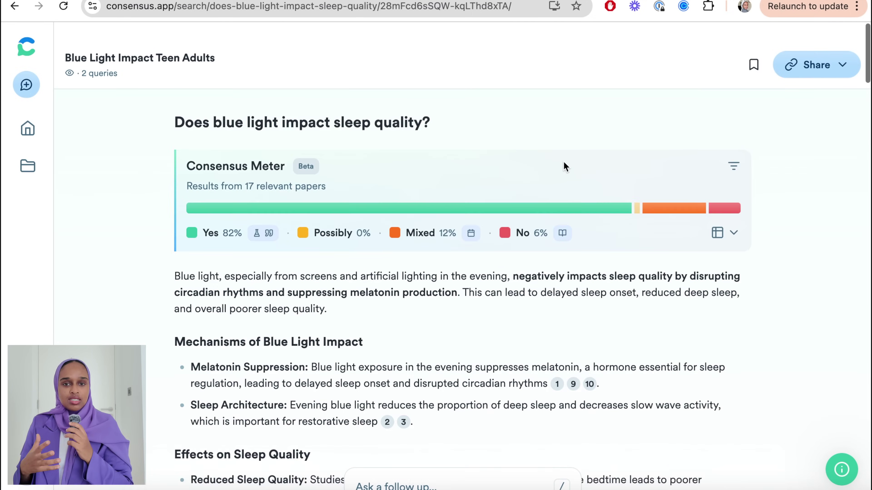
{"action": "scroll", "coordinate": [564, 165], "scroll_direction": "down", "scroll_amount": 5}
{"action": "scroll", "coordinate": [566, 168], "scroll_direction": "down", "scroll_amount": 2}
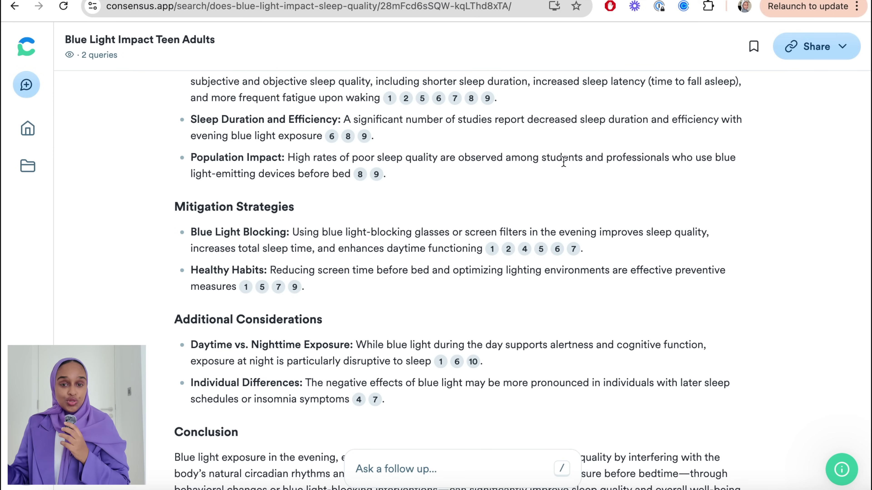
{"action": "scroll", "coordinate": [563, 161], "scroll_direction": "up", "scroll_amount": 10}
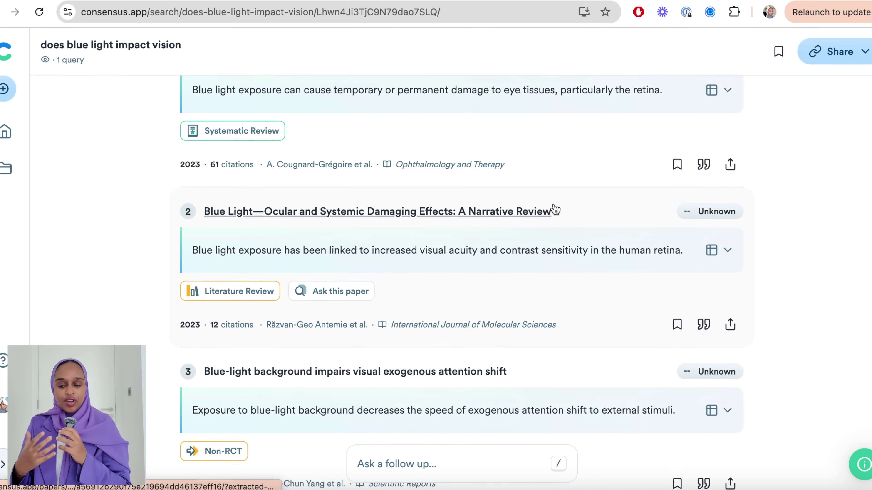
Compare the APA, MLA, Chicago, Harvard, BibTeX and AMA/Numeric citations for the first paper in the blue light and vision results
{"action": "scroll", "coordinate": [555, 208], "scroll_direction": "up", "scroll_amount": 2}
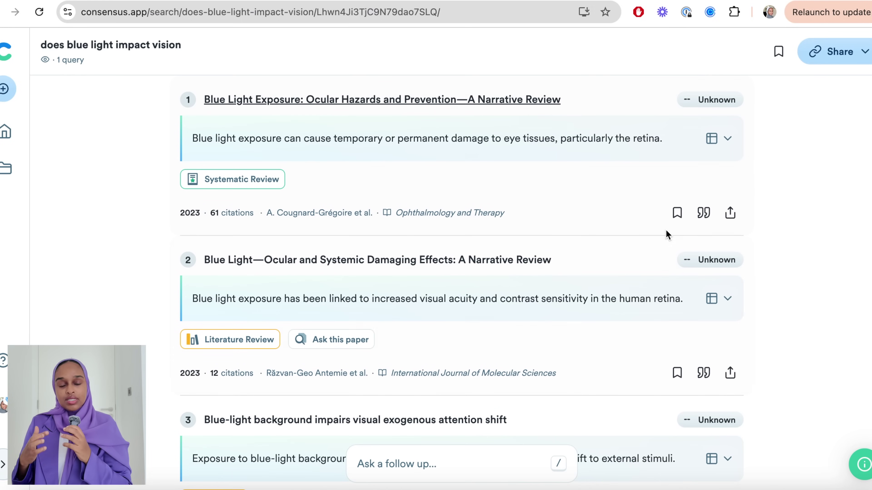
{"action": "left_click", "coordinate": [703, 213]}
{"action": "left_click", "coordinate": [290, 167]}
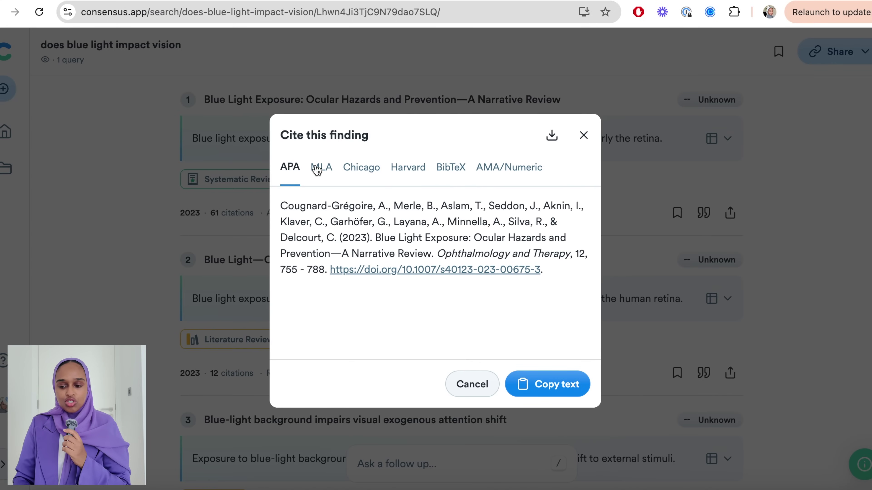
{"action": "left_click", "coordinate": [316, 169]}
{"action": "left_click", "coordinate": [360, 171]}
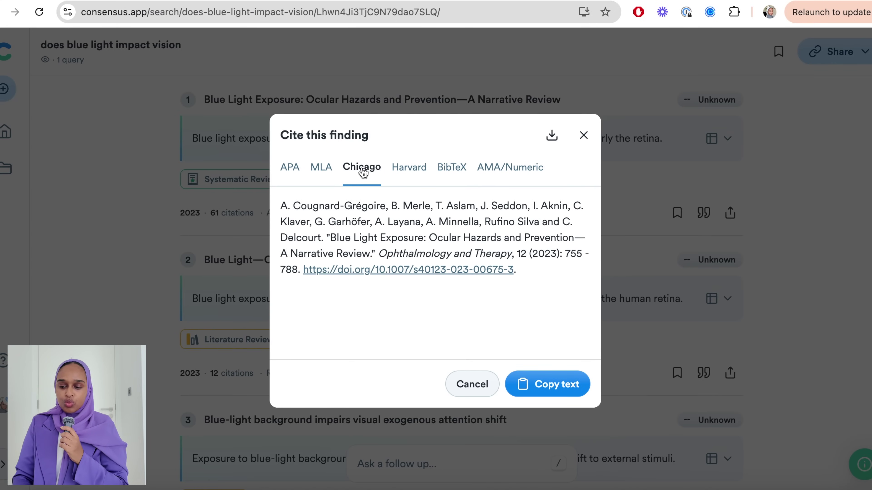
{"action": "left_click", "coordinate": [411, 173]}
{"action": "left_click", "coordinate": [446, 171]}
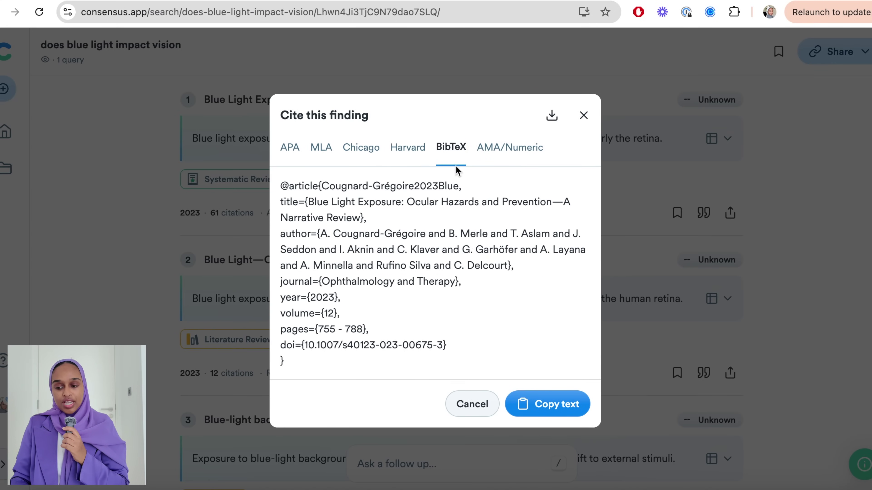
{"action": "left_click", "coordinate": [497, 153]}
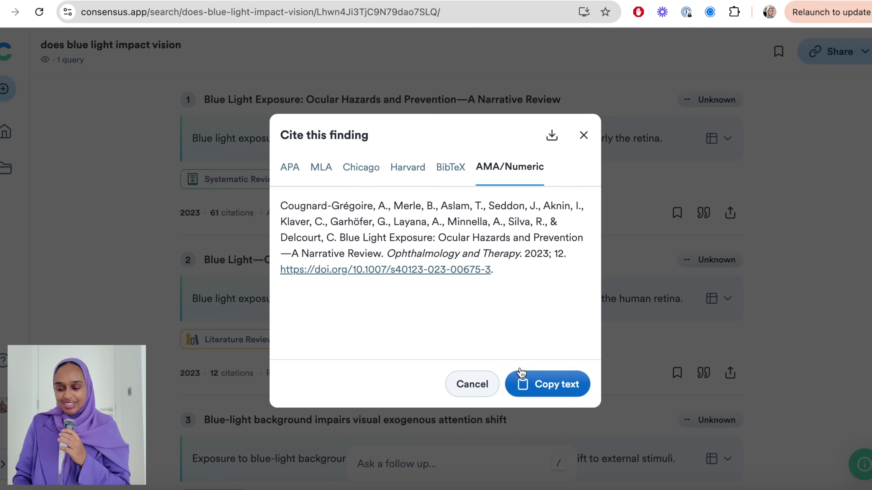
Copy the Harvard citation for the ocular hazards paper and download the citation
{"action": "left_click", "coordinate": [414, 166]}
{"action": "left_click", "coordinate": [532, 384]}
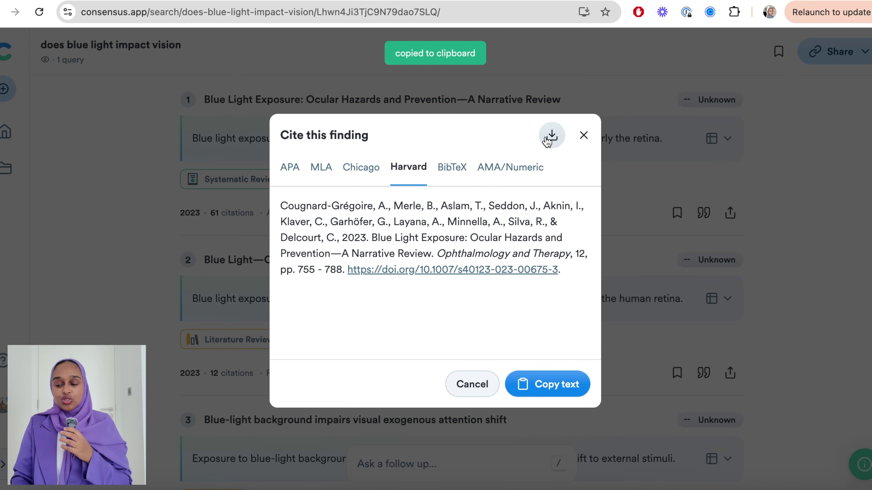
{"action": "left_click", "coordinate": [551, 137]}
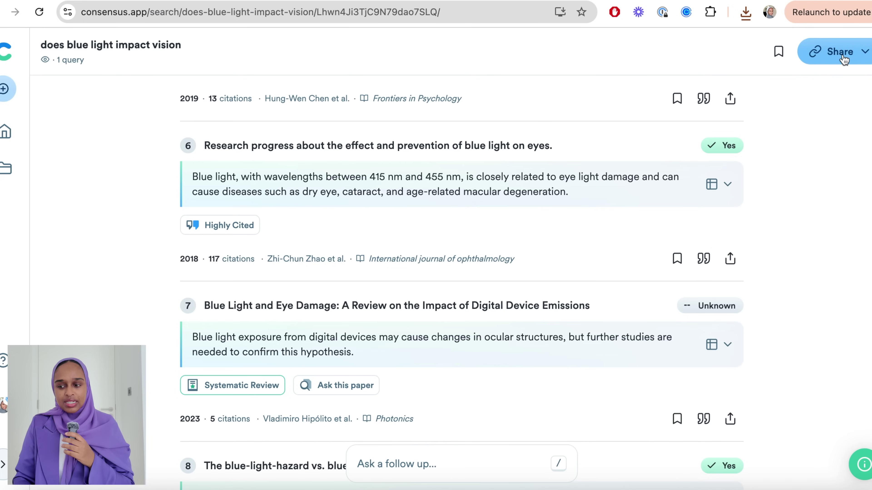
Switch the vision thread's visibility to Private and back to Public, and close the sharing options
{"action": "left_click", "coordinate": [841, 52]}
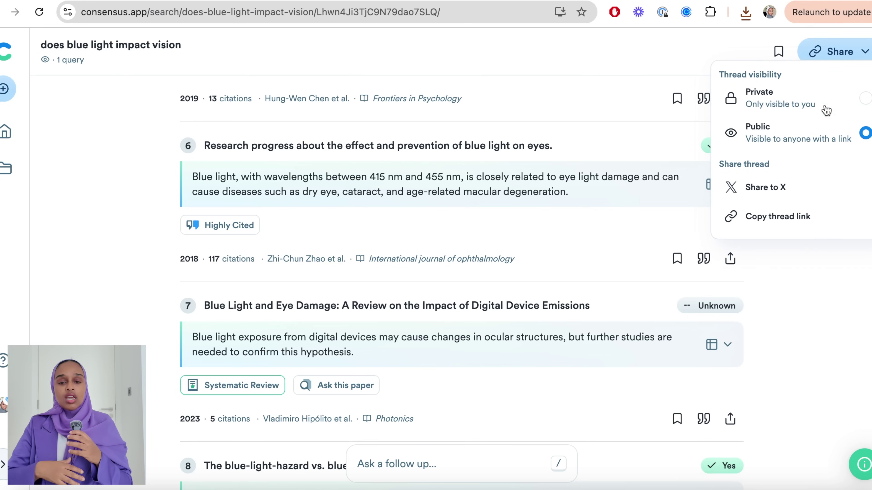
{"action": "left_click", "coordinate": [831, 112]}
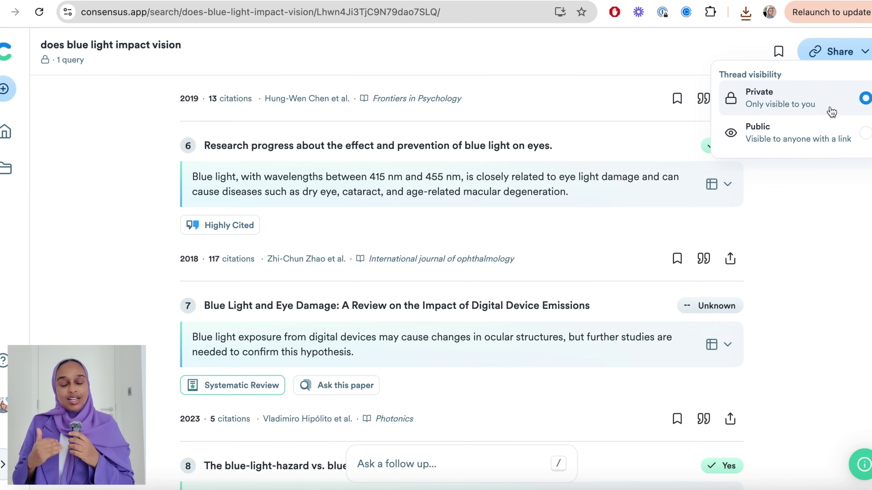
{"action": "left_click", "coordinate": [837, 137]}
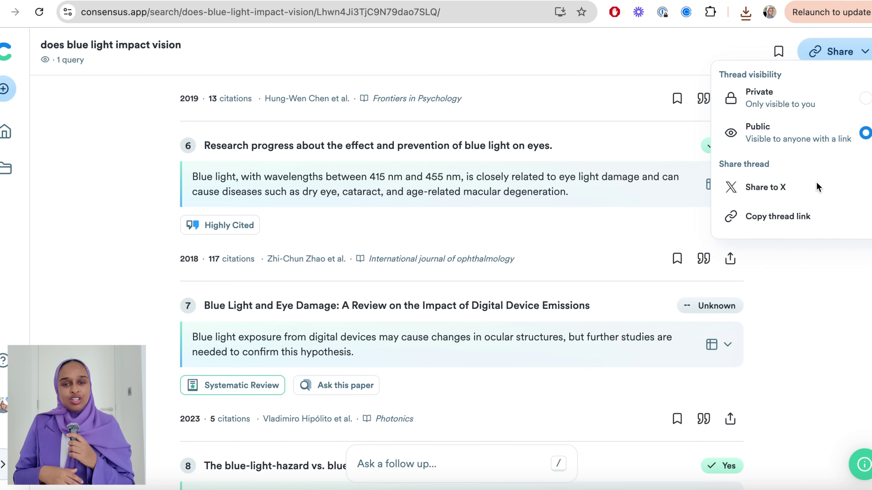
{"action": "left_click", "coordinate": [695, 71]}
Look through the remaining papers at the end of the blue light and vision results
{"action": "scroll", "coordinate": [712, 142], "scroll_direction": "up", "scroll_amount": 2}
{"action": "scroll", "coordinate": [714, 144], "scroll_direction": "down", "scroll_amount": 15}
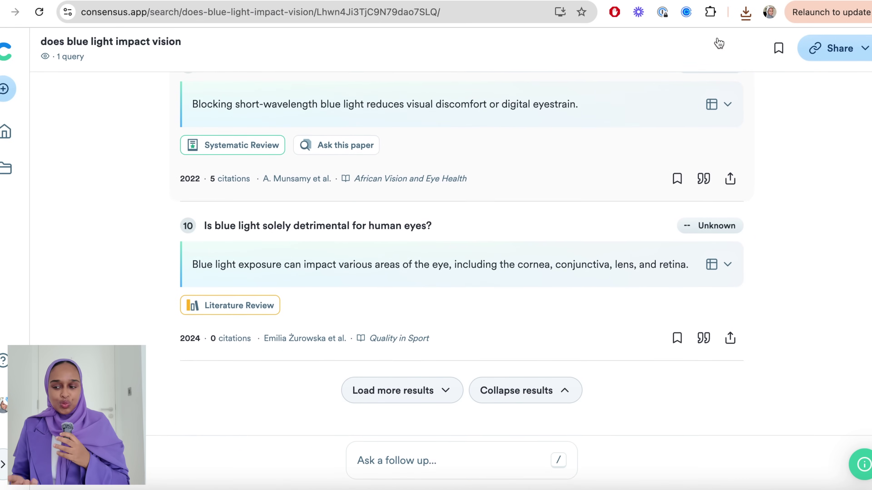